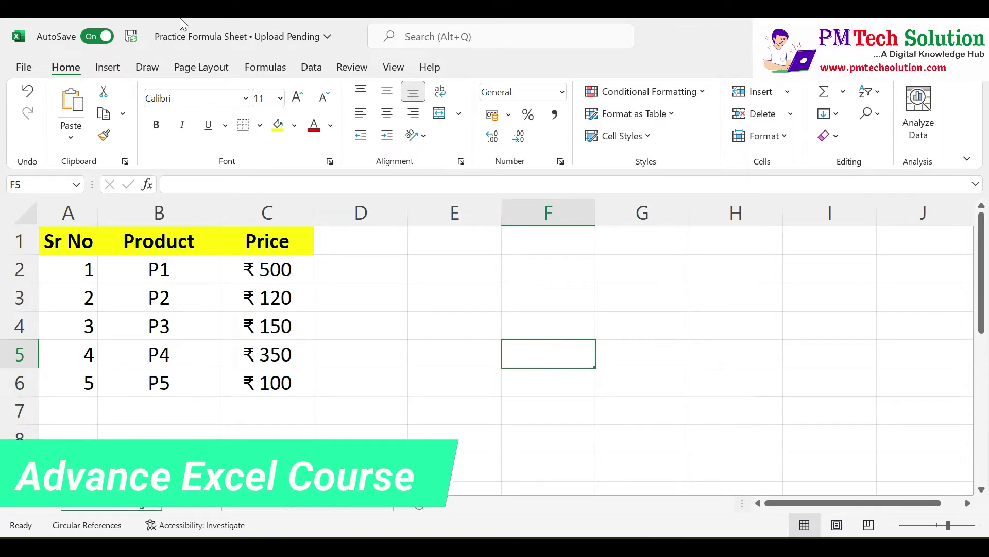
Switch the ribbon to the Data tab to reach the what-if analysis tools
click(305, 66)
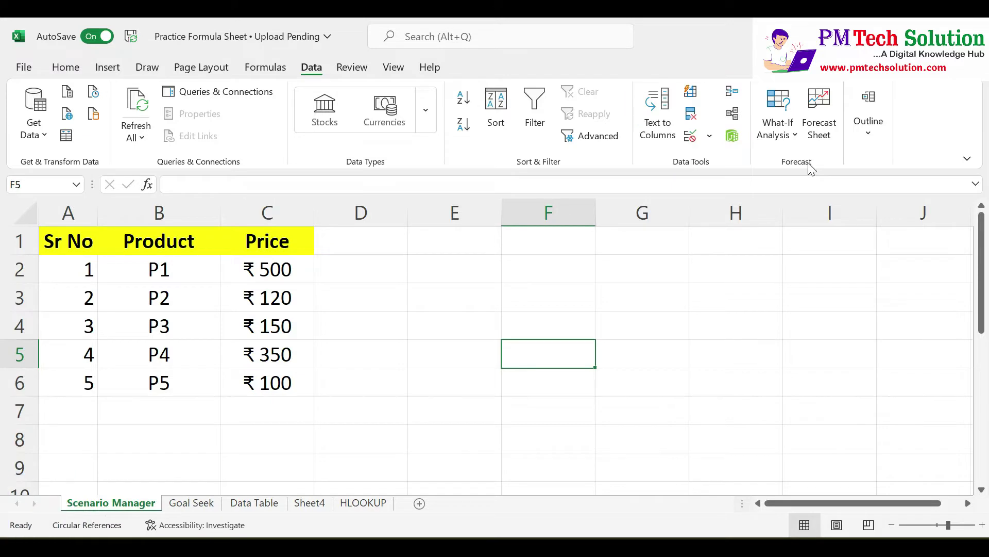
click(791, 137)
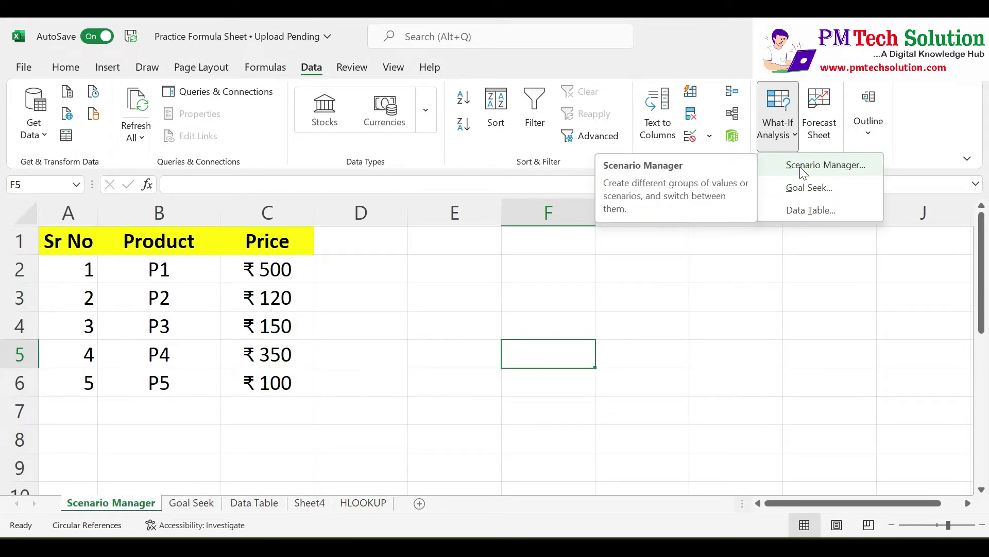
click(531, 315)
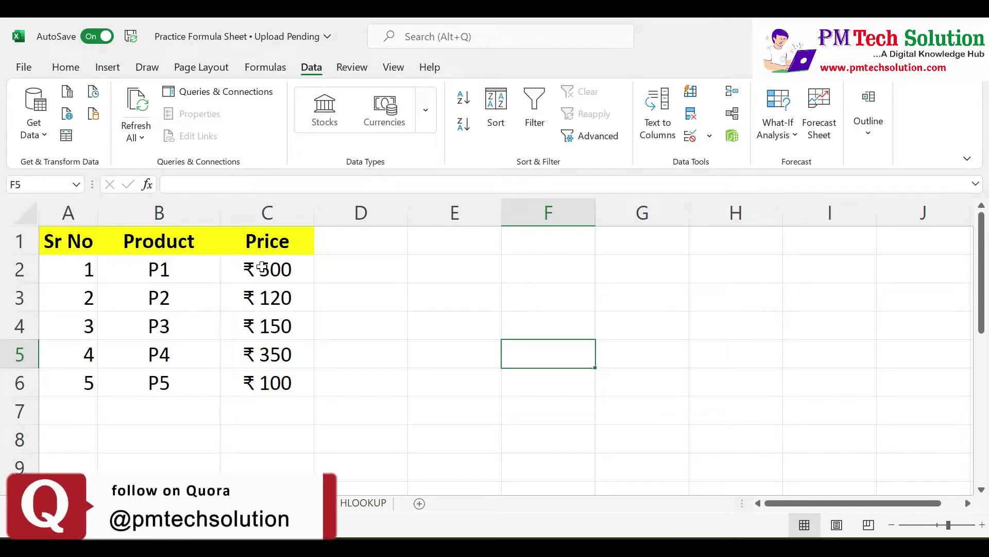
Select C2:C6, then go through products P1–P5 and their prices 500, 120, 150, 350, 100
drag(263, 268, 259, 375)
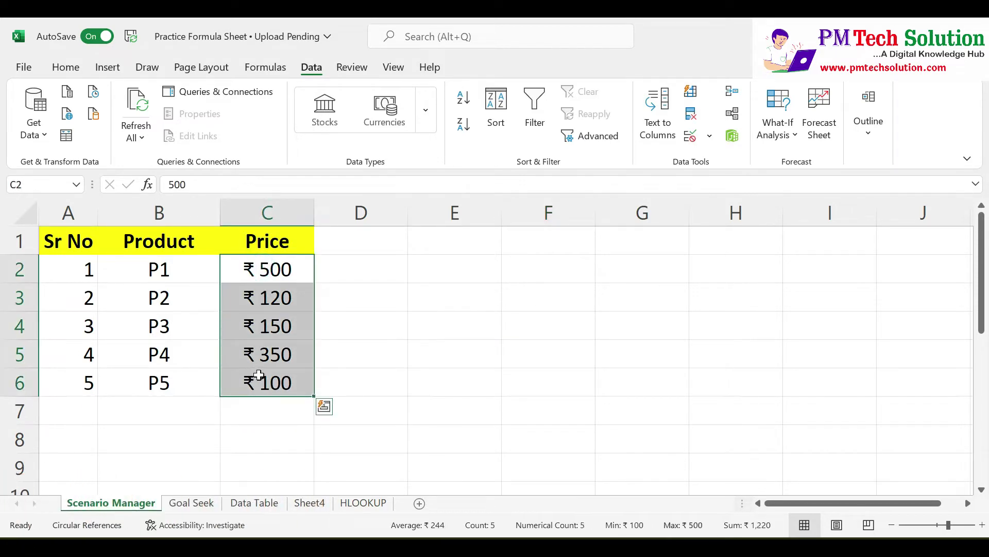
click(170, 276)
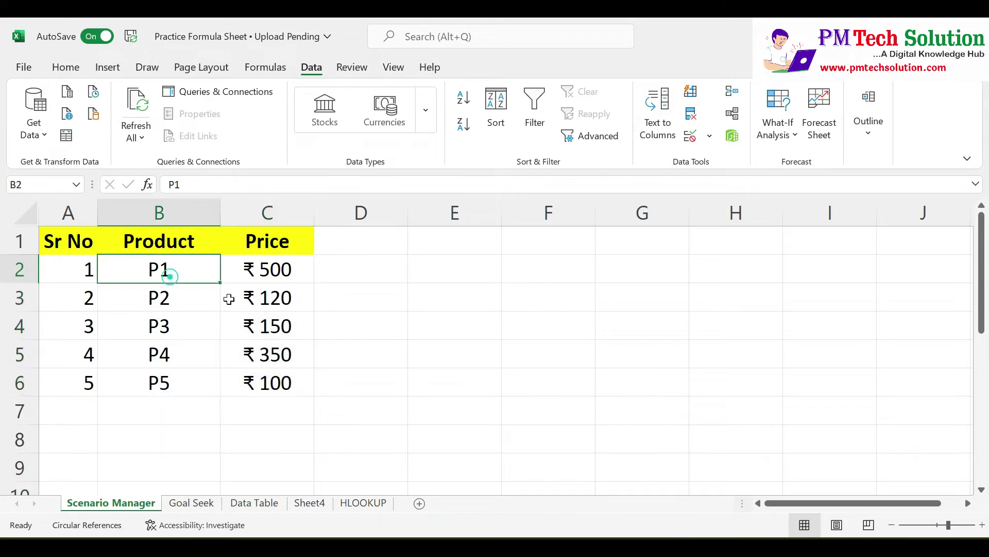
click(258, 276)
click(186, 299)
click(264, 308)
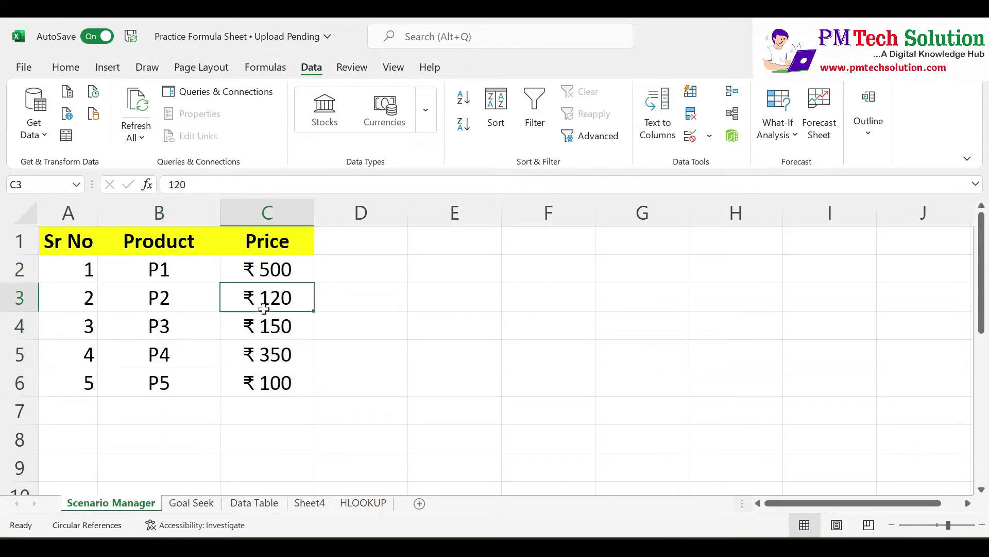
click(188, 335)
click(260, 328)
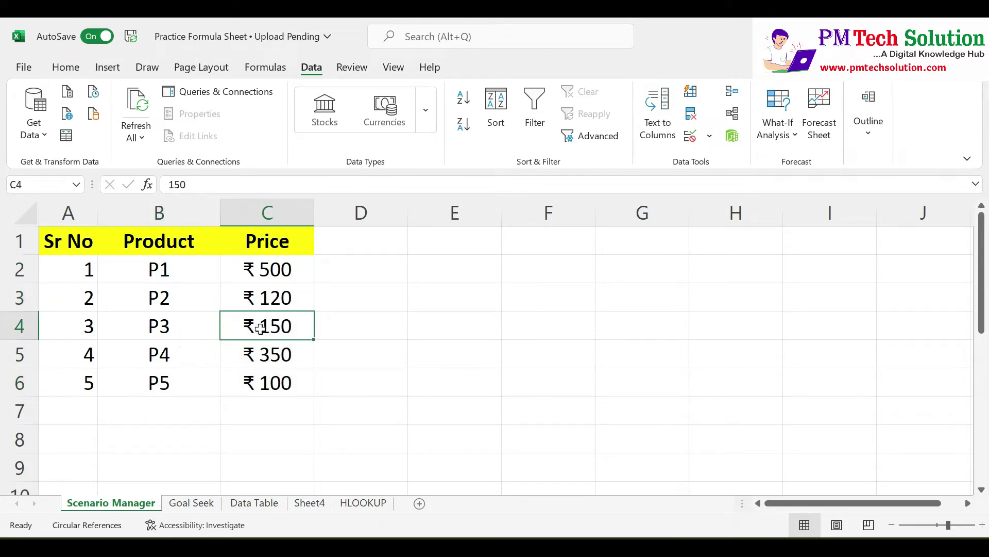
click(194, 359)
click(268, 361)
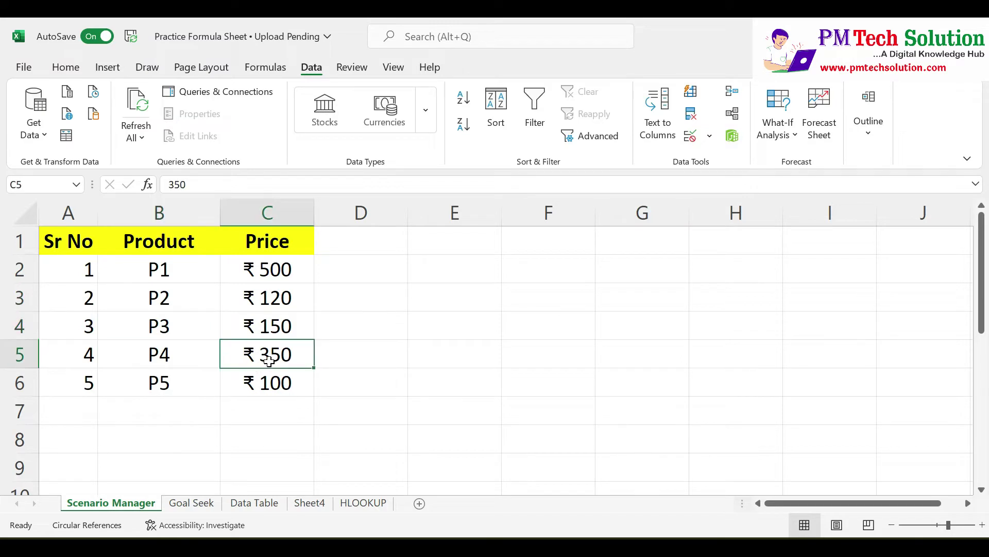
click(205, 384)
click(285, 389)
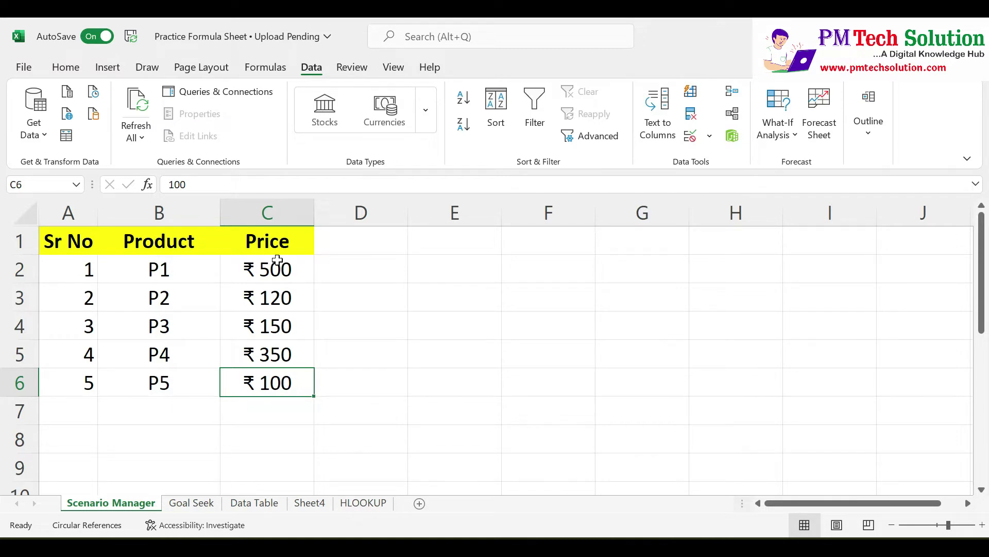
Reselect the five prices in C2:C6 as the cells to vary
click(562, 320)
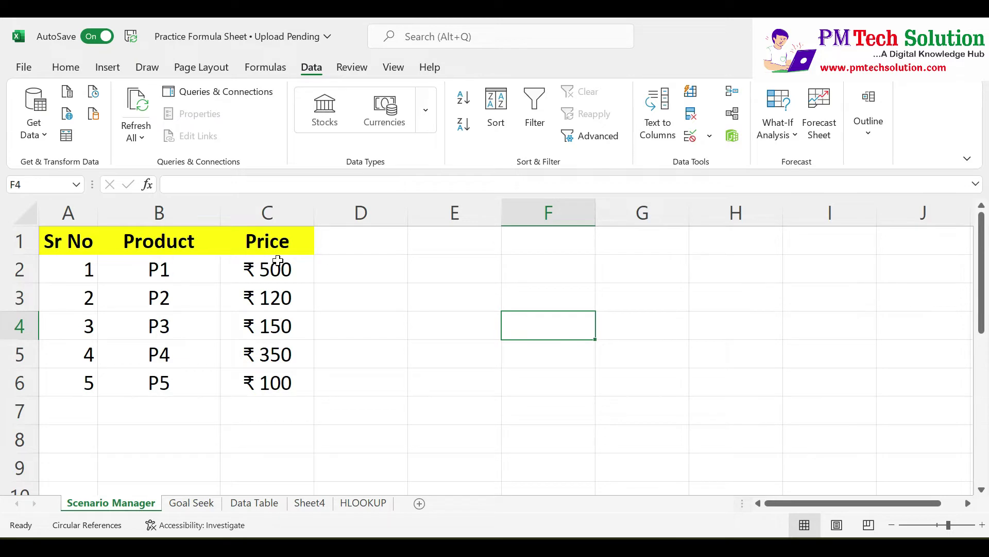
drag(278, 260, 280, 381)
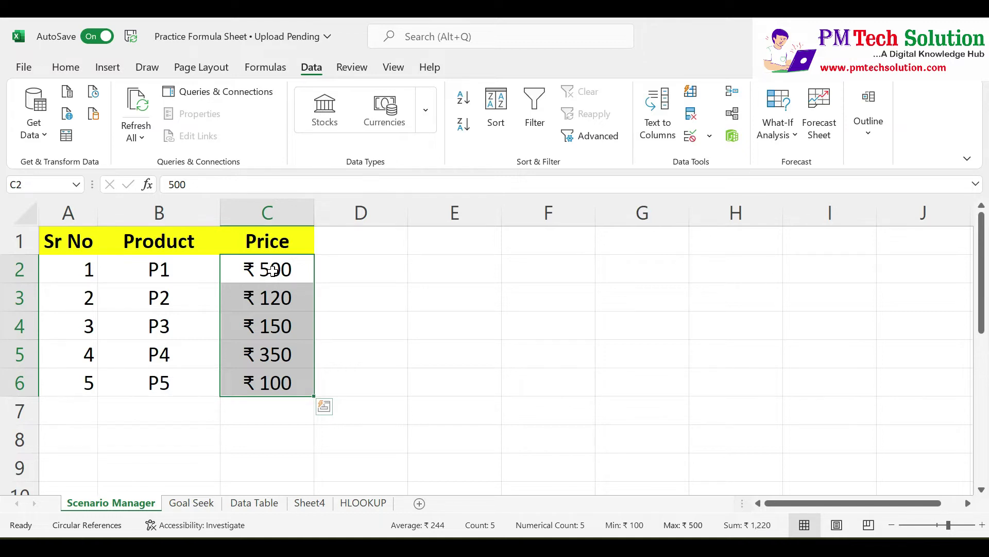
click(384, 298)
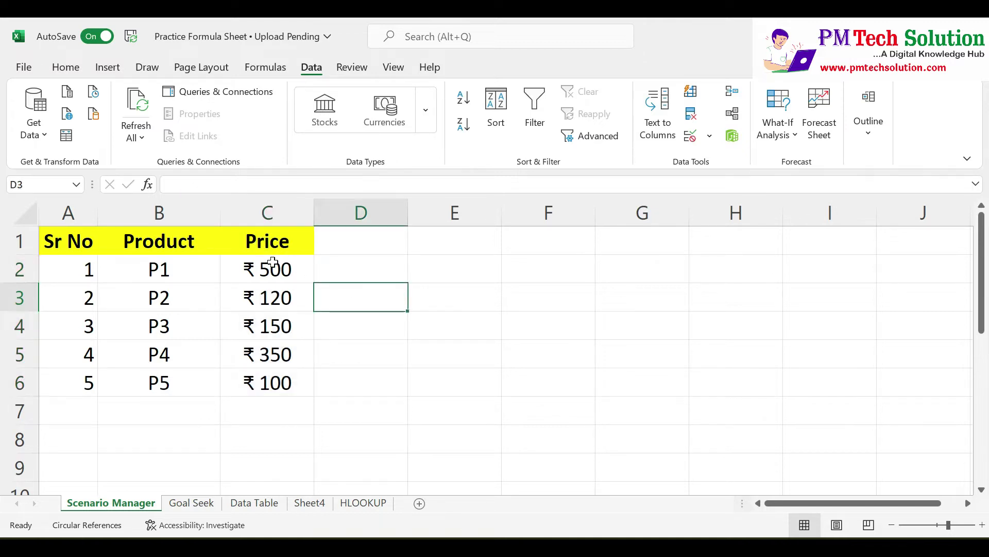
drag(272, 263, 266, 387)
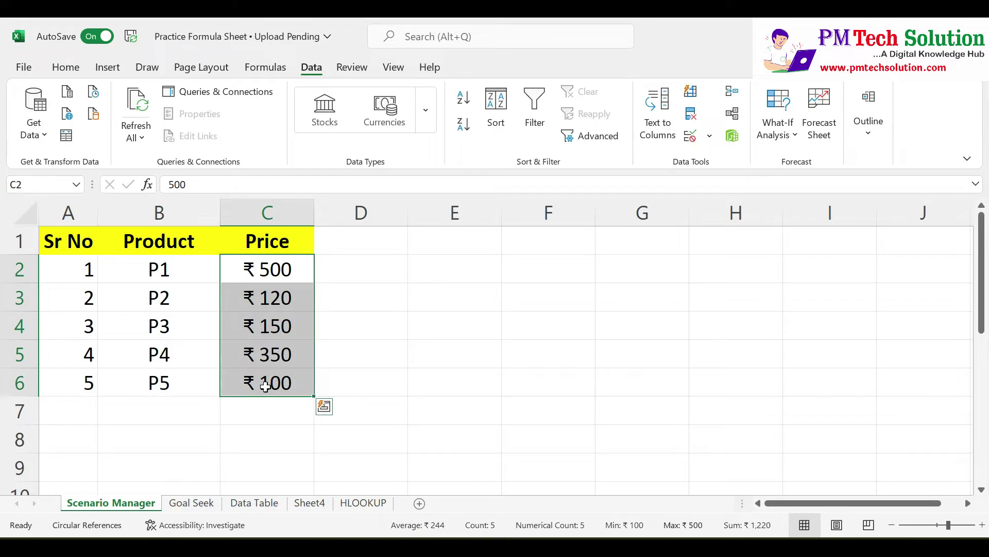
Open Scenario Manager from What-If Analysis and add a new scenario varying C2:C6
click(774, 146)
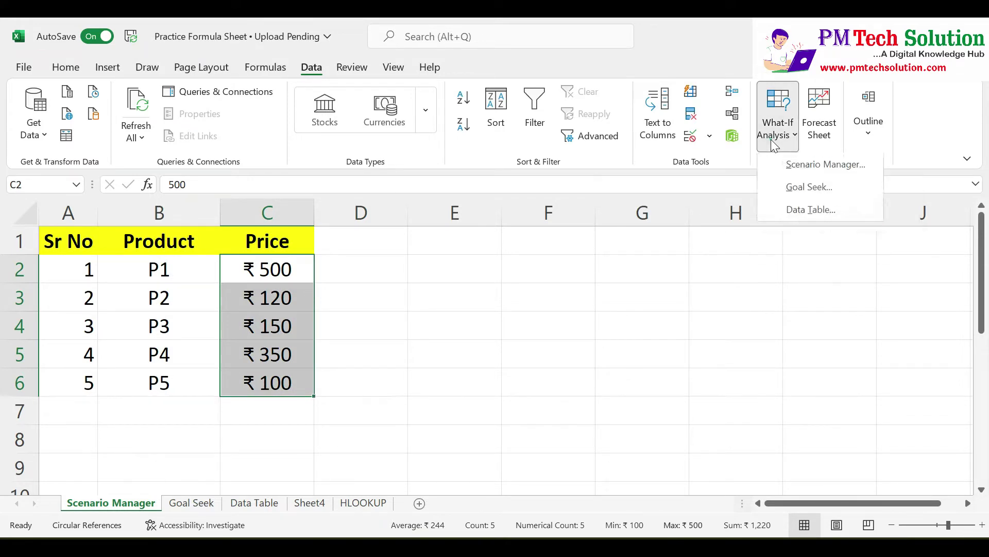
click(790, 166)
drag(747, 177, 641, 166)
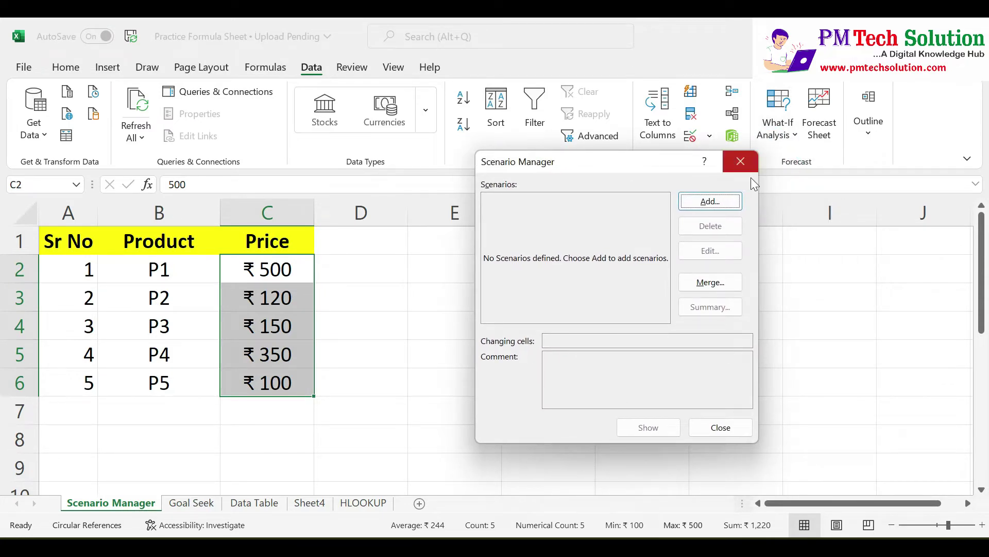
click(720, 202)
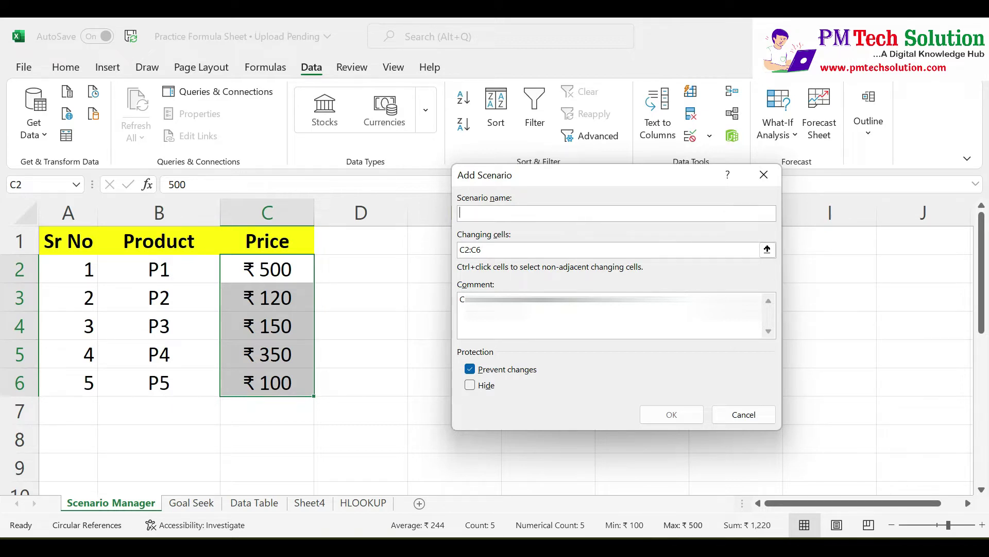
Name the scenario 'Regular Prices' and confirm, showing values 500, 120, 150, 350, 100
text(R)
text(egular)
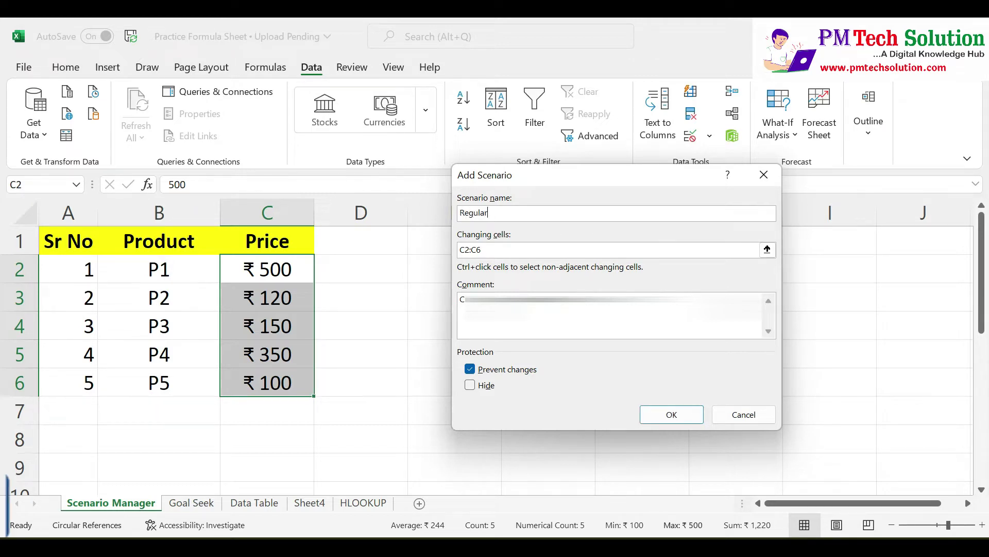
text( Prices)
click(672, 415)
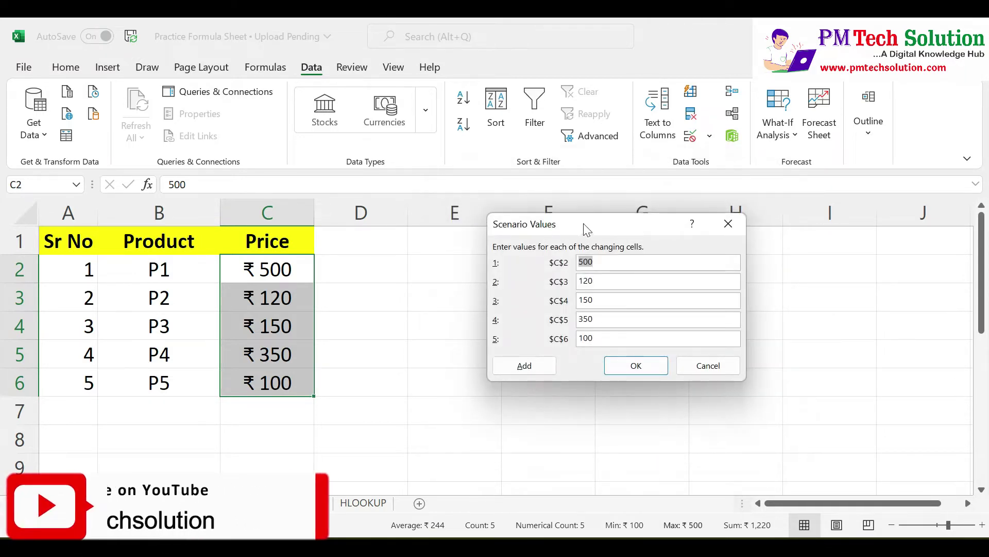
drag(587, 230, 545, 220)
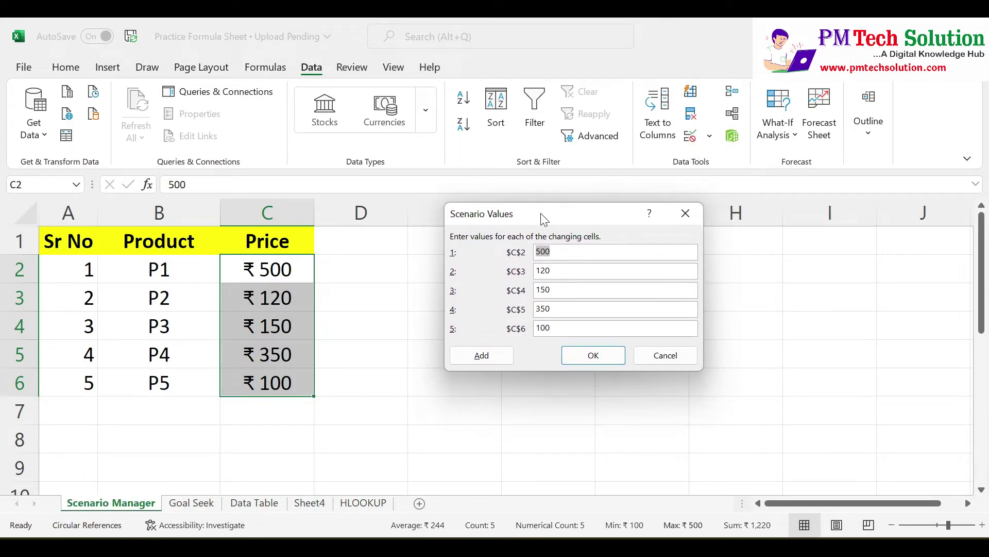
click(558, 252)
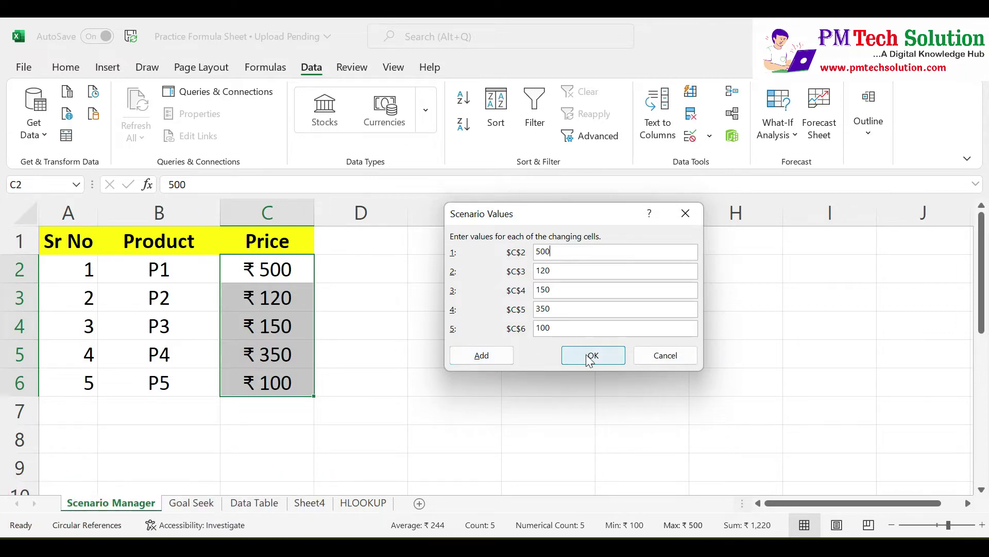
Save Regular Prices and name a second scenario 'Summar Vacation Prices'
click(484, 360)
click(485, 360)
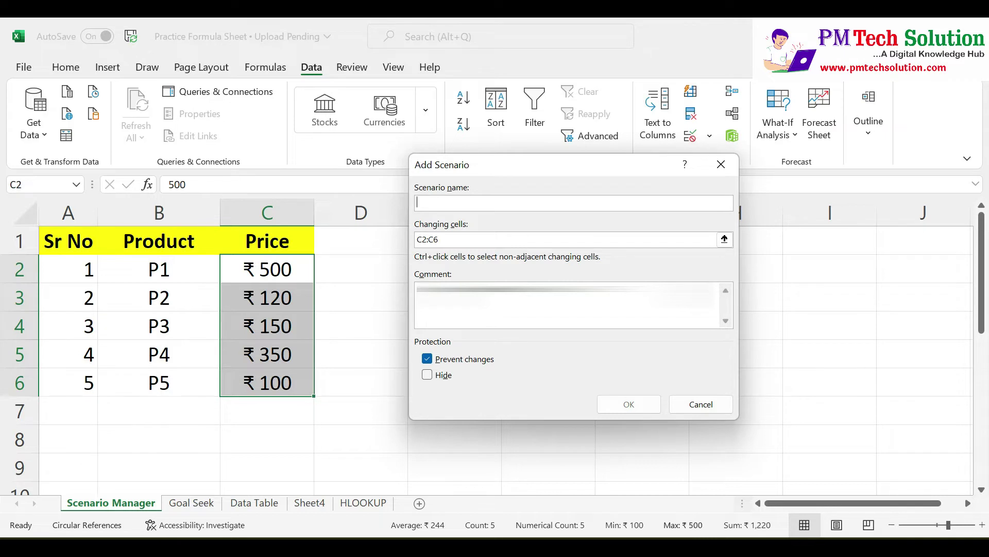
text(Su)
text(mmar)
text( Vacation)
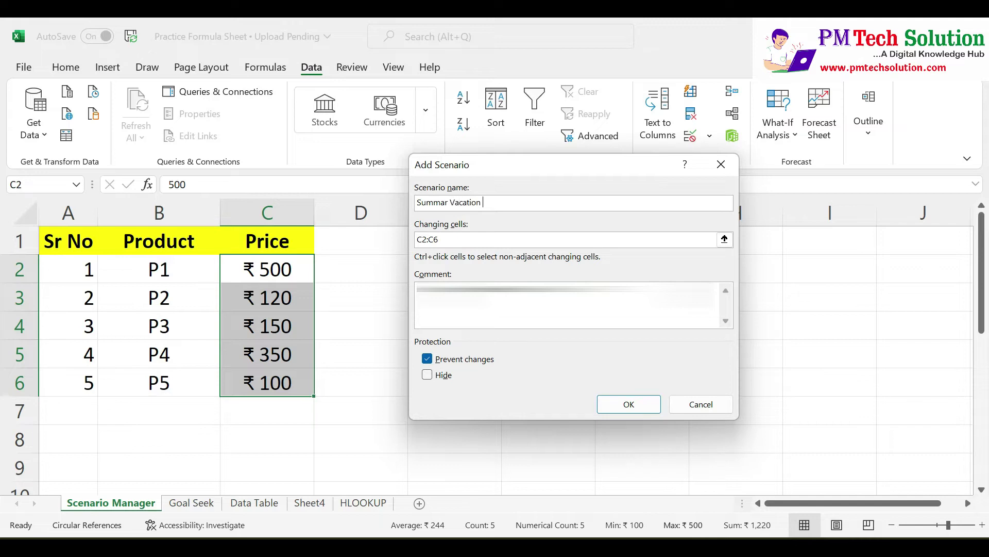
text( Prices)
click(620, 407)
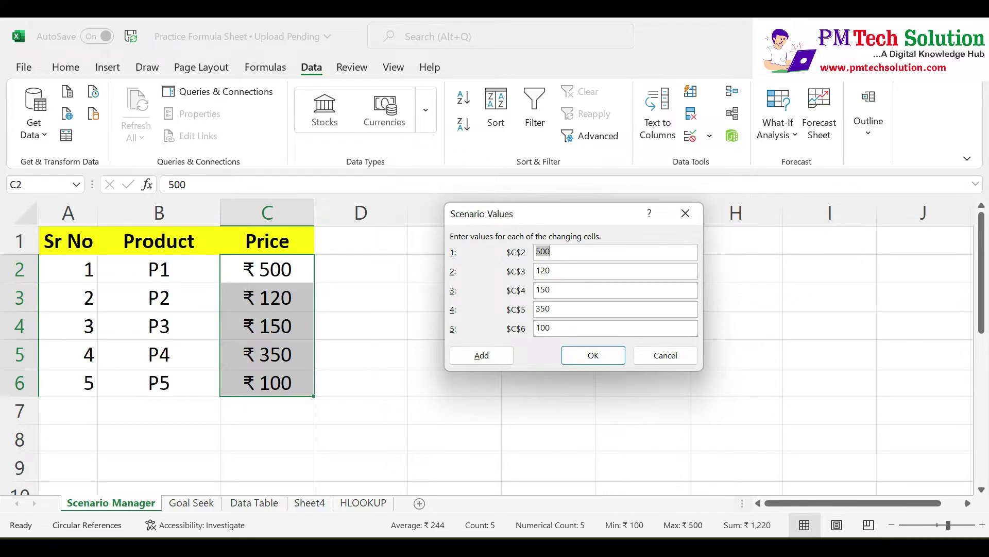
Enter summer vacation prices 450, 130, 150, 360 and 90 for C2:C6
click(566, 252)
key(BackSpace)
key(BackSpace)
key(BackSpace)
text(450)
click(560, 271)
click(564, 291)
click(561, 309)
key(BackSpace)
key(BackSpace)
text(0)
key(BackSpace)
key(BackSpace)
key(BackSpace)
text(90)
Save the summer scenario and begin naming a third scenario for festival prices
click(483, 358)
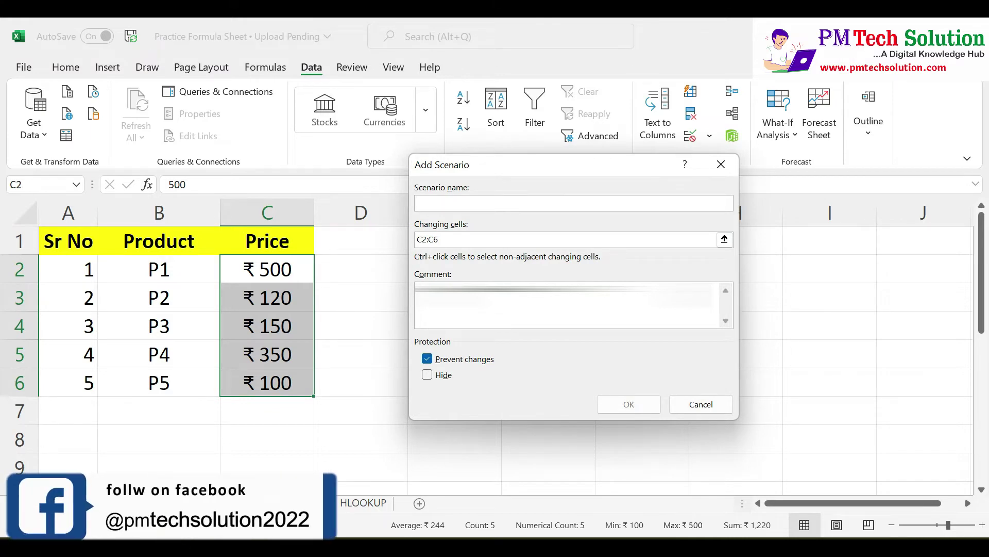
text(Festival)
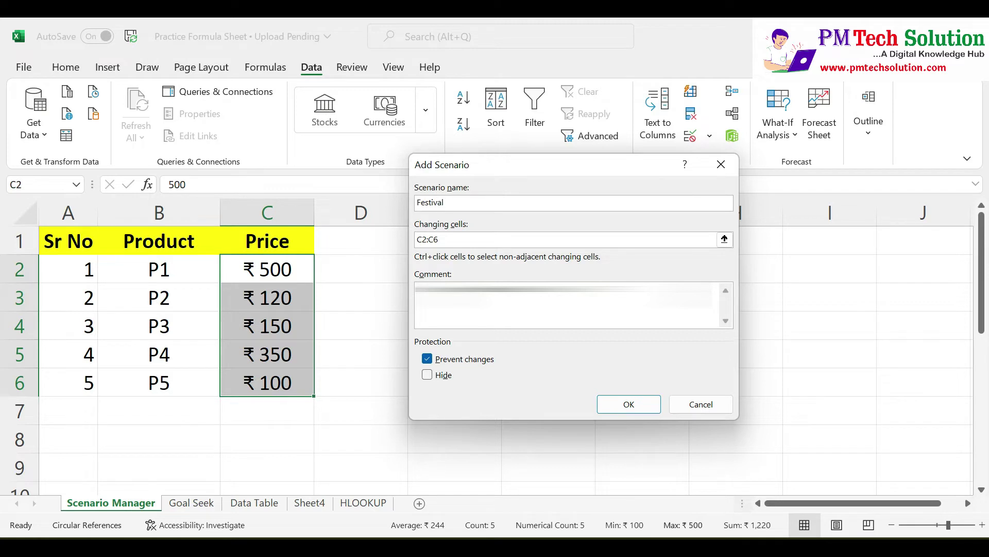
text(es)
Enter Festival Prices values 550, 130, 120, 370, keep 100 for C6, and save
click(623, 407)
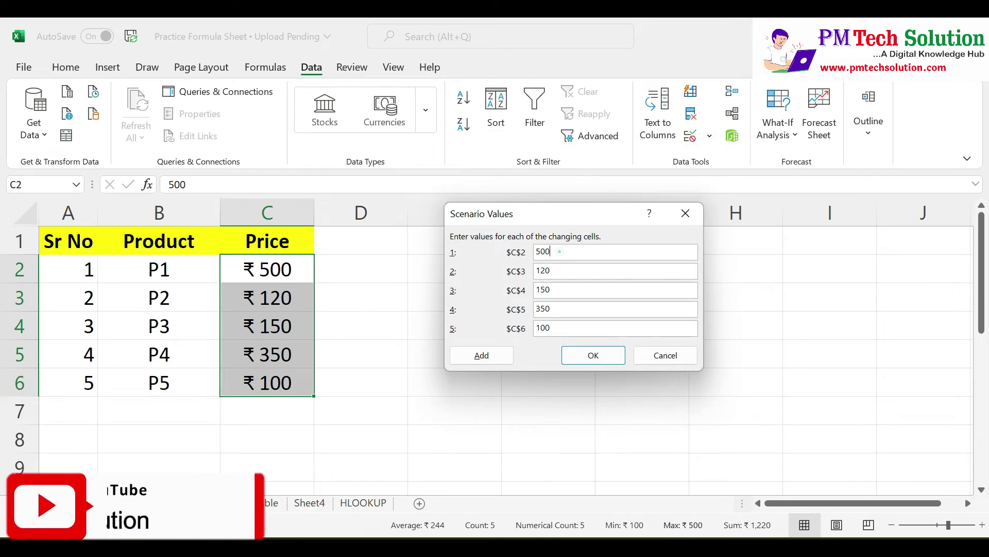
click(559, 251)
key(BackSpace)
key(BackSpace)
key(BackSpace)
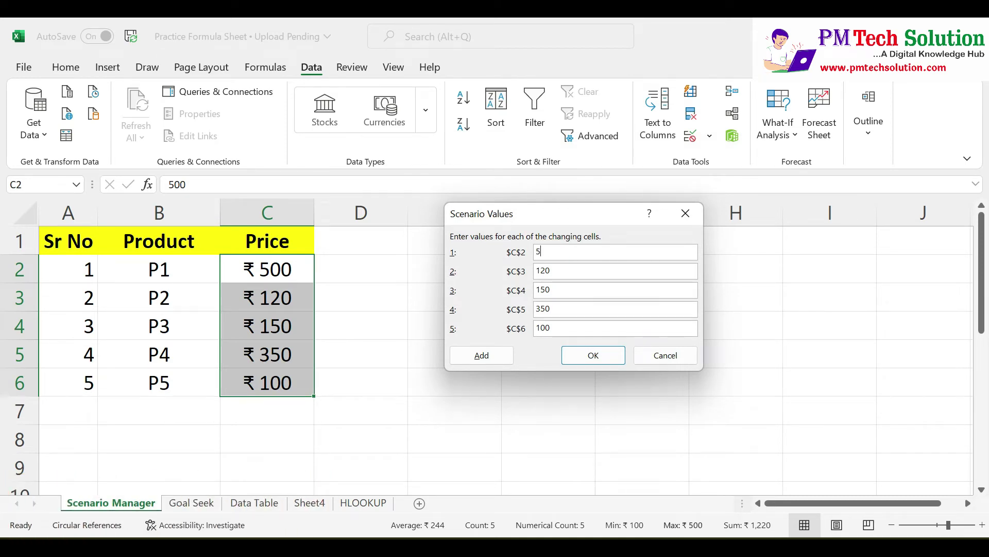
text(50)
double_click(556, 270)
text(130)
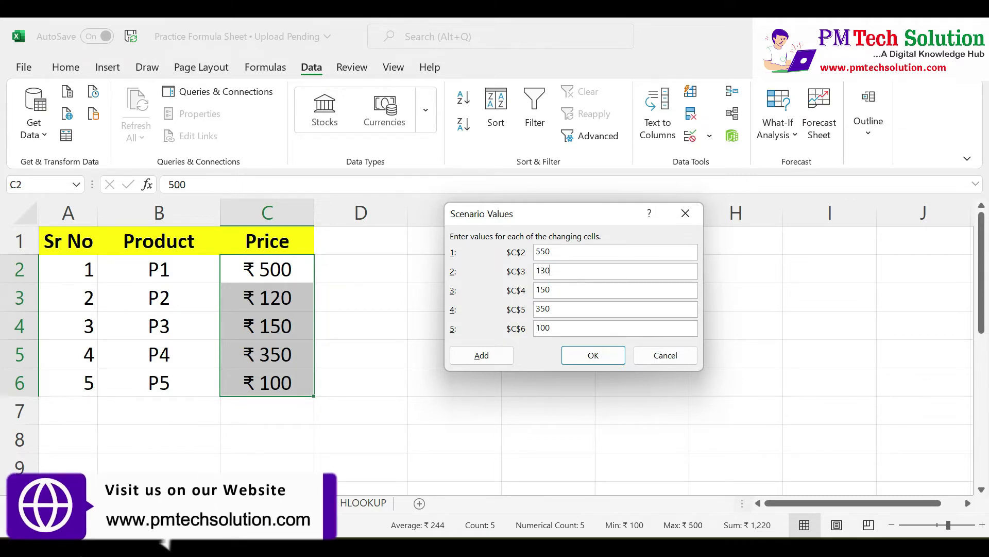
double_click(564, 287)
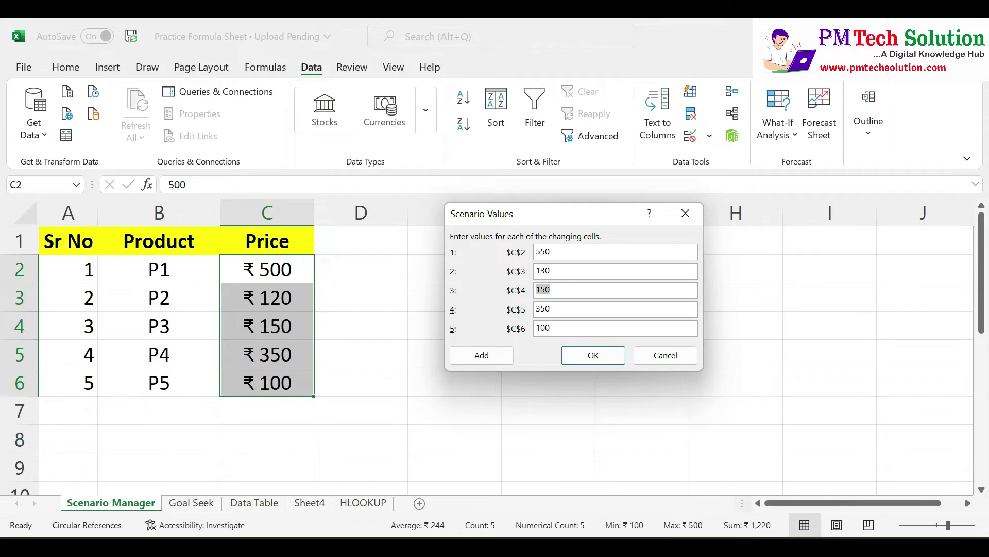
text(1)
text(20)
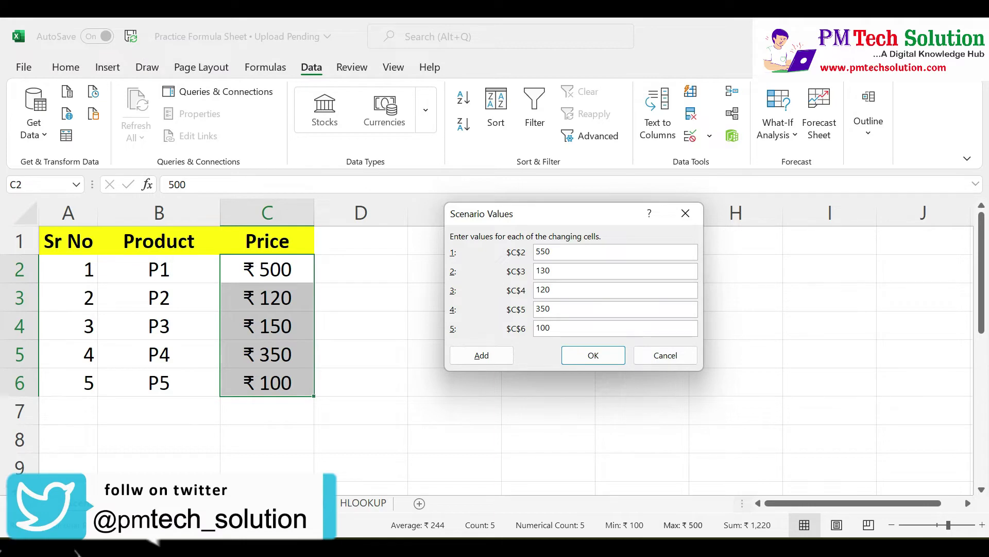
double_click(552, 308)
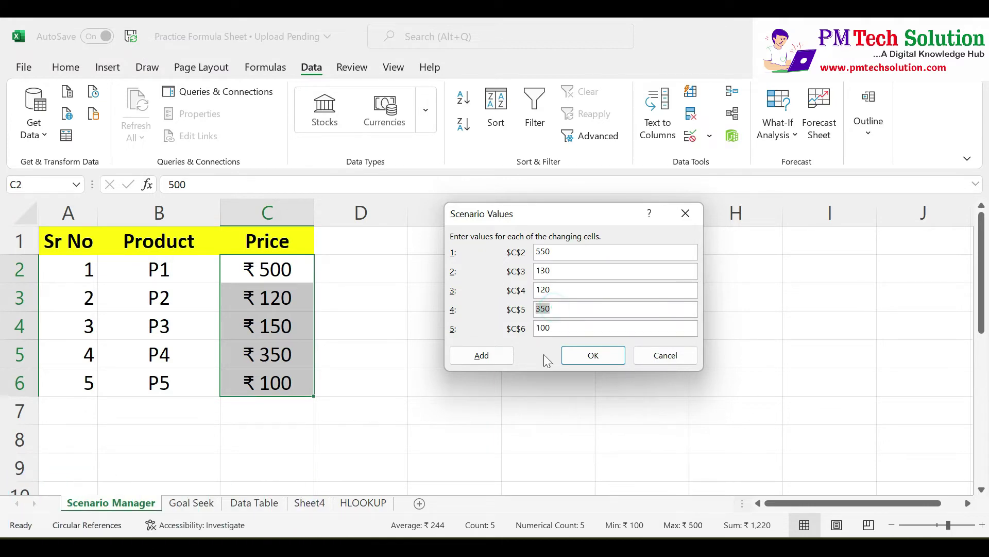
text(370)
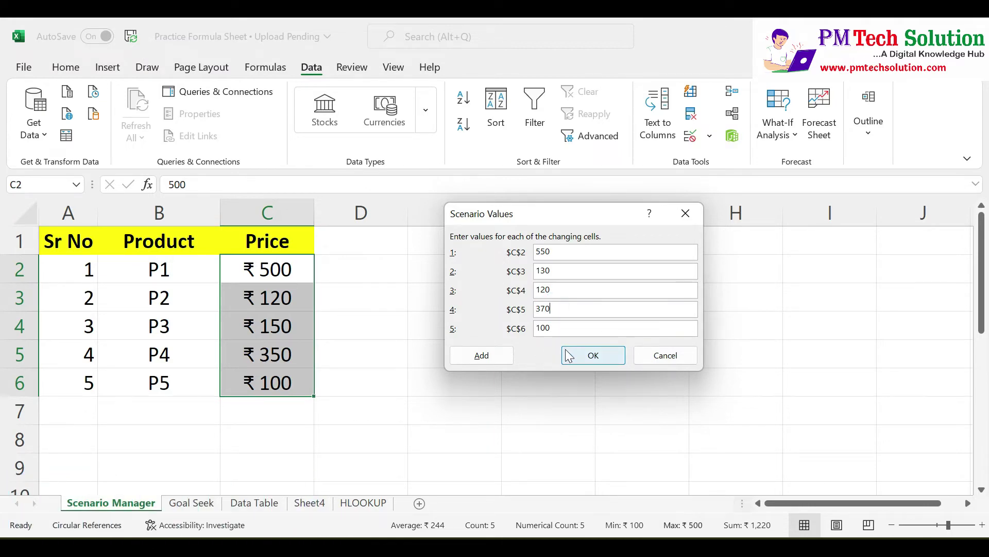
click(549, 328)
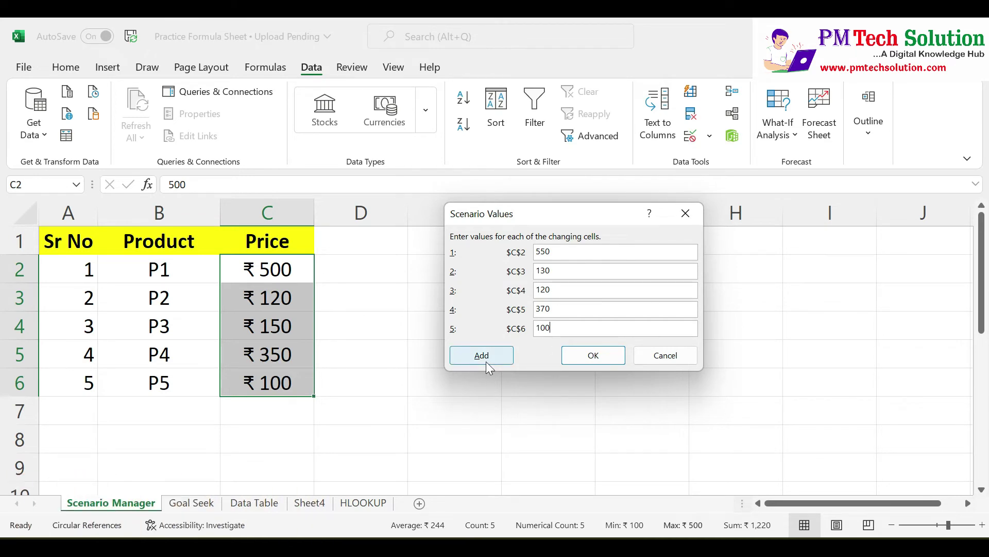
click(596, 360)
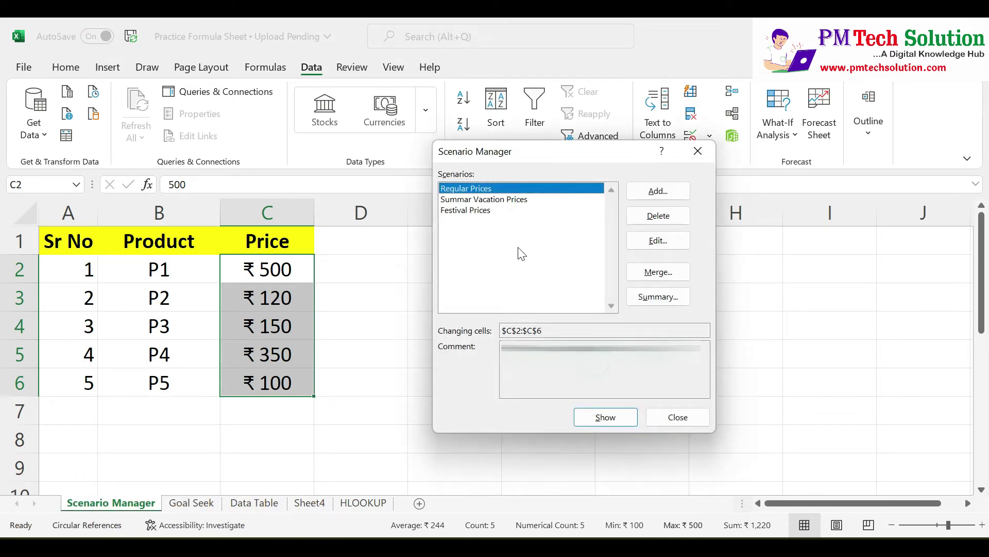
click(493, 220)
drag(601, 149, 638, 153)
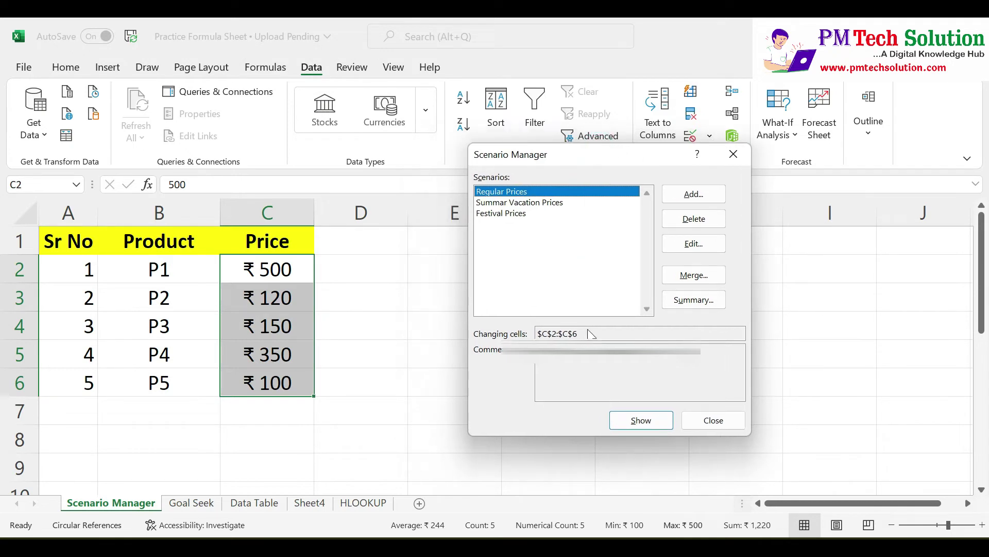
click(642, 422)
Show each scenario in turn, ending on Festival Prices: 550, 130, 120, 370, 100
click(502, 203)
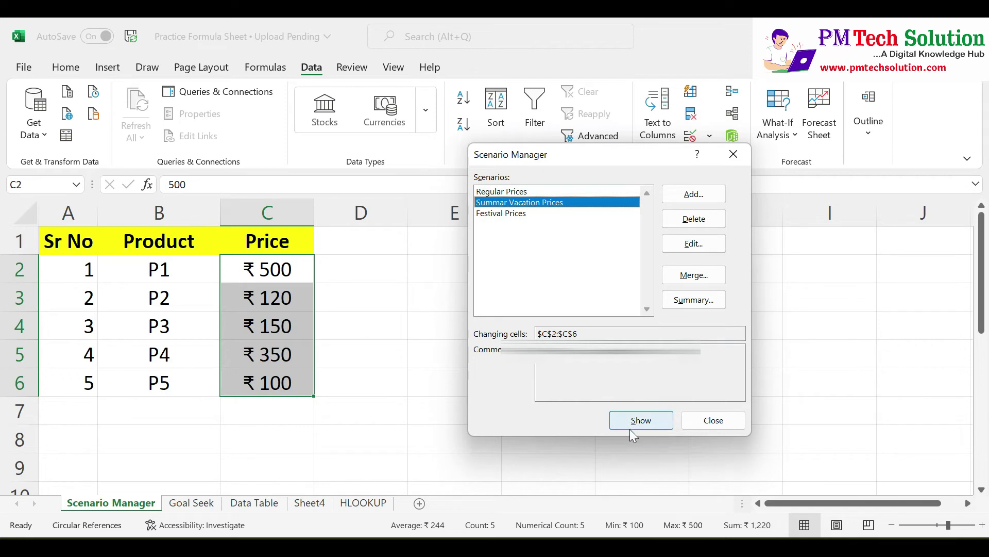
click(645, 421)
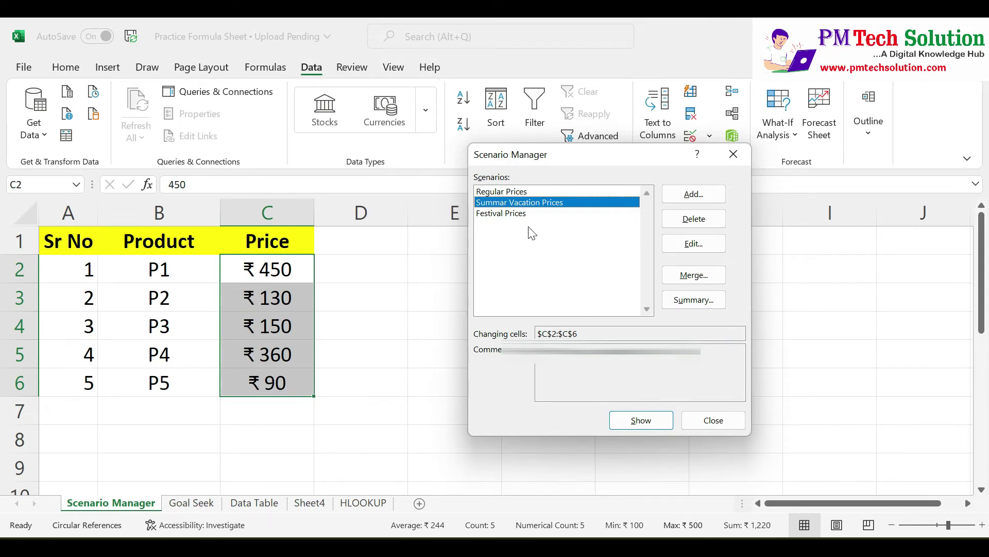
click(508, 191)
click(643, 421)
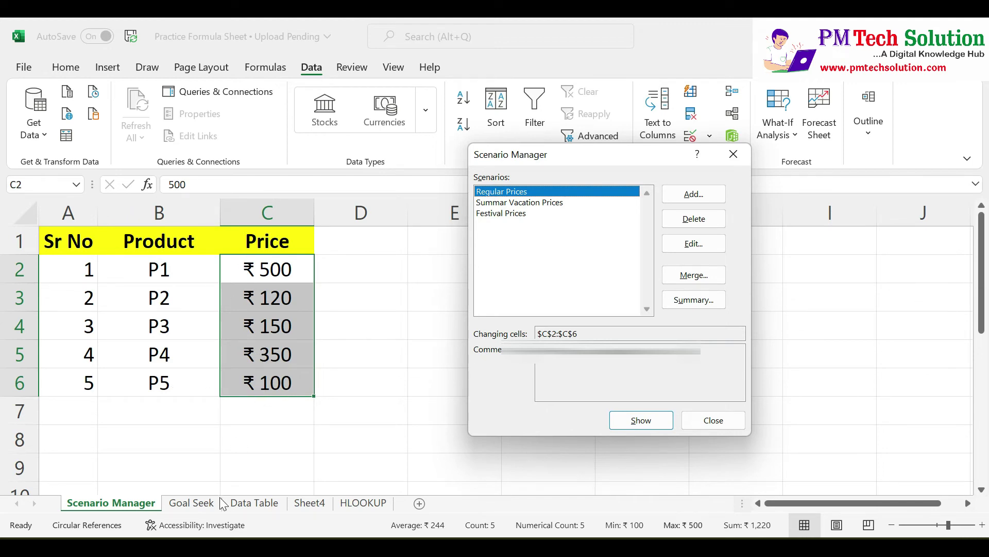
click(541, 202)
click(637, 420)
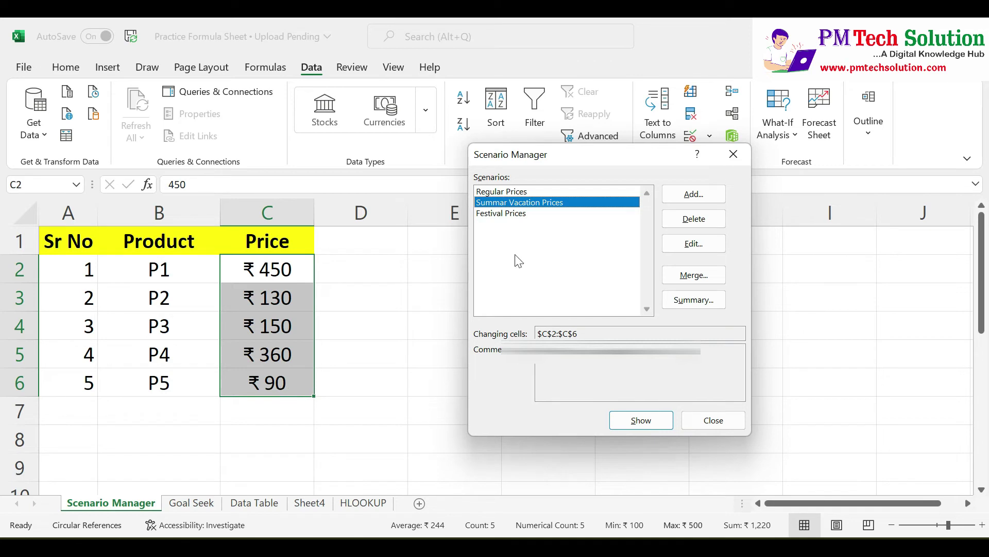
click(505, 215)
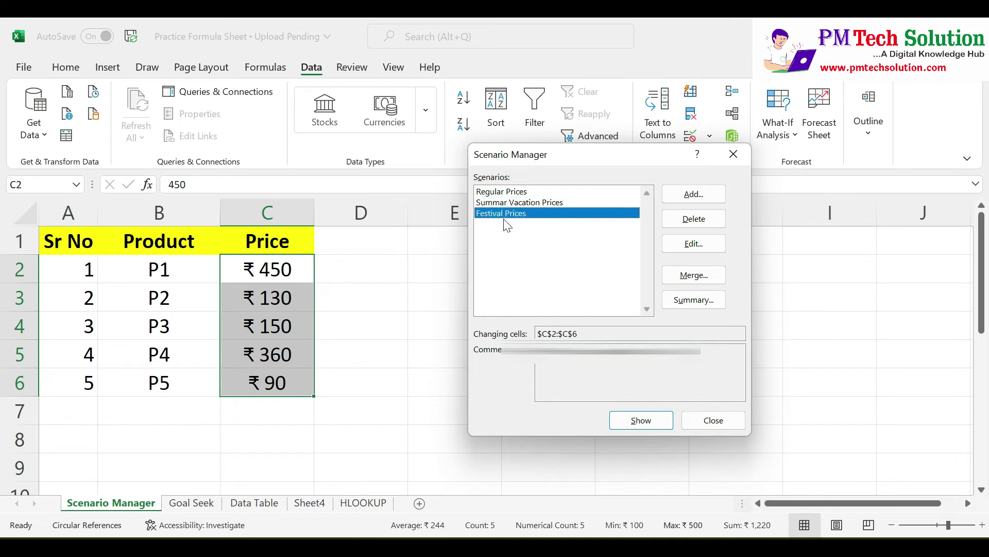
click(641, 426)
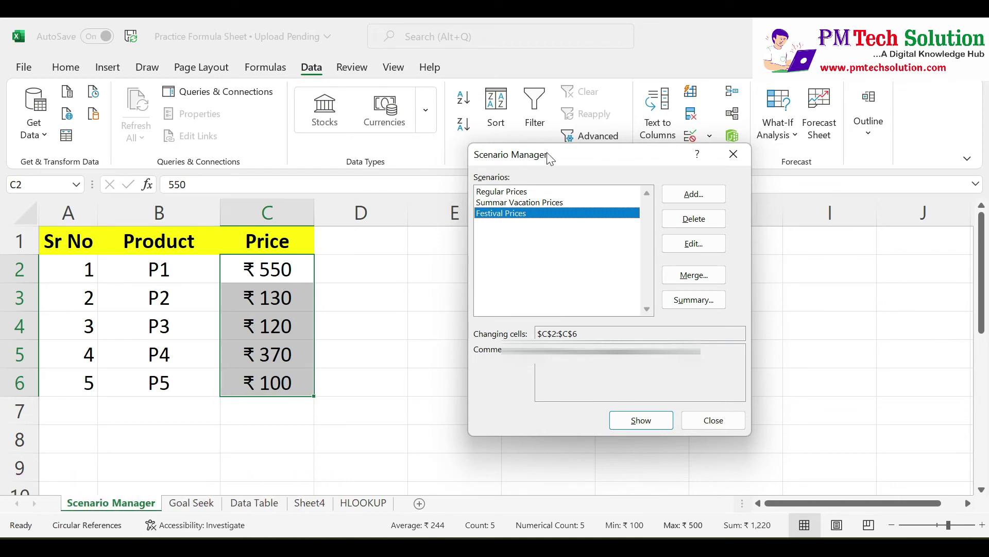
drag(551, 159, 587, 166)
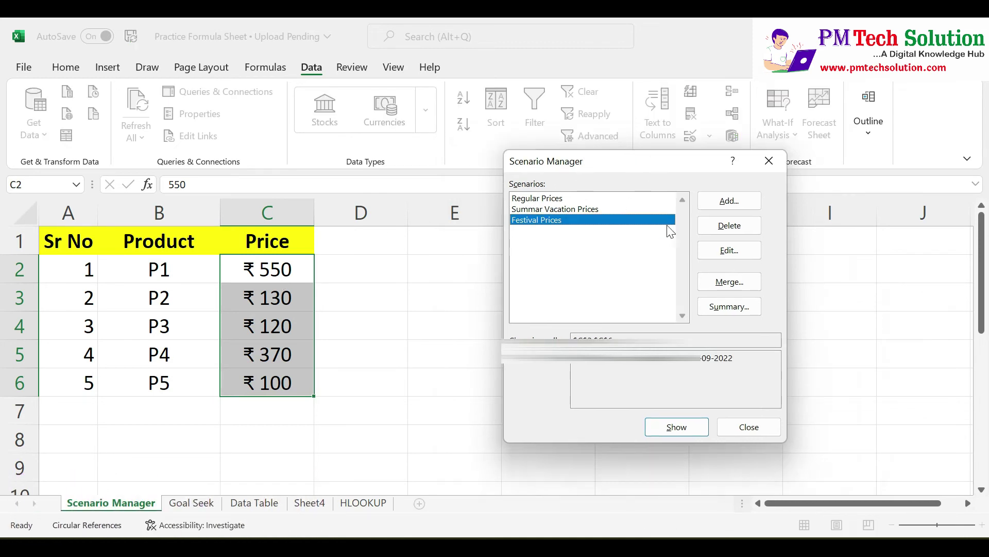
Create a Scenario summary report with E1 as the result cell
click(728, 309)
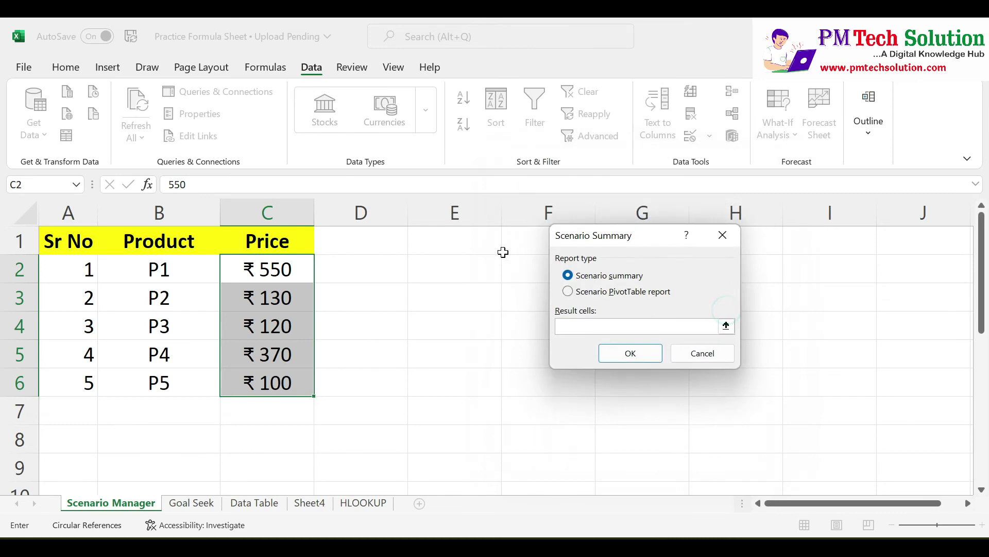
click(467, 243)
click(633, 353)
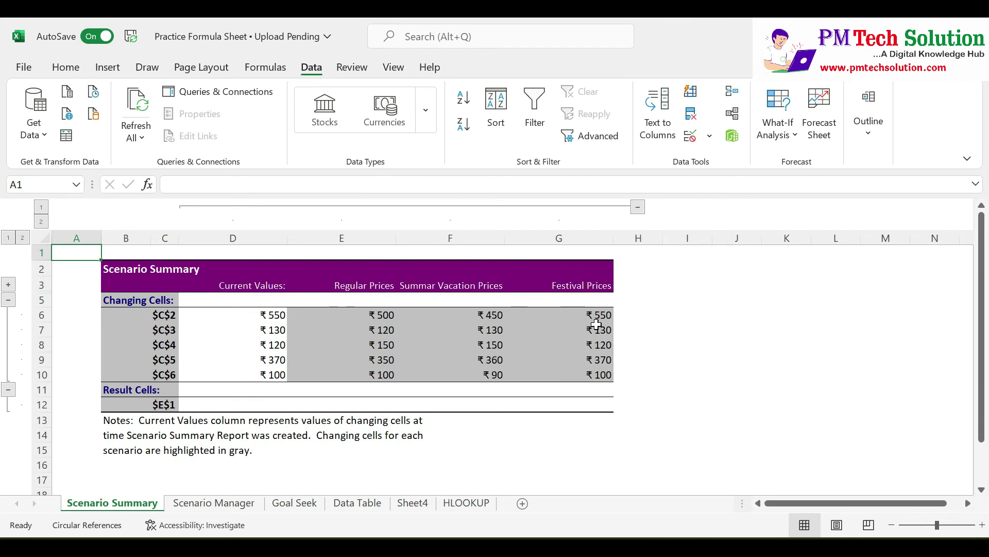
Replace the C6:C10 address labels with P1–P5 copied from Scenario Manager's B2:B6, then go back to Scenario Manager
click(167, 312)
drag(167, 312, 164, 373)
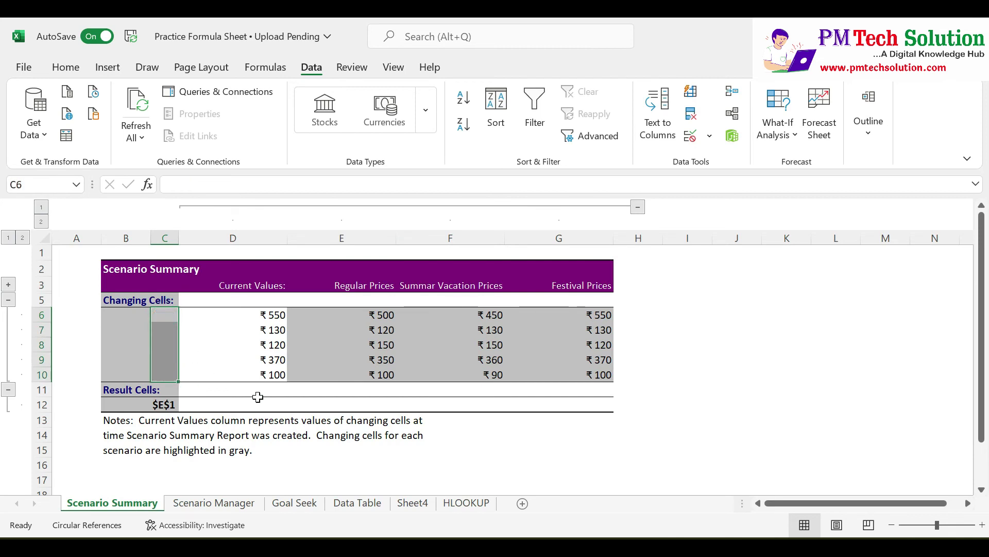
click(212, 503)
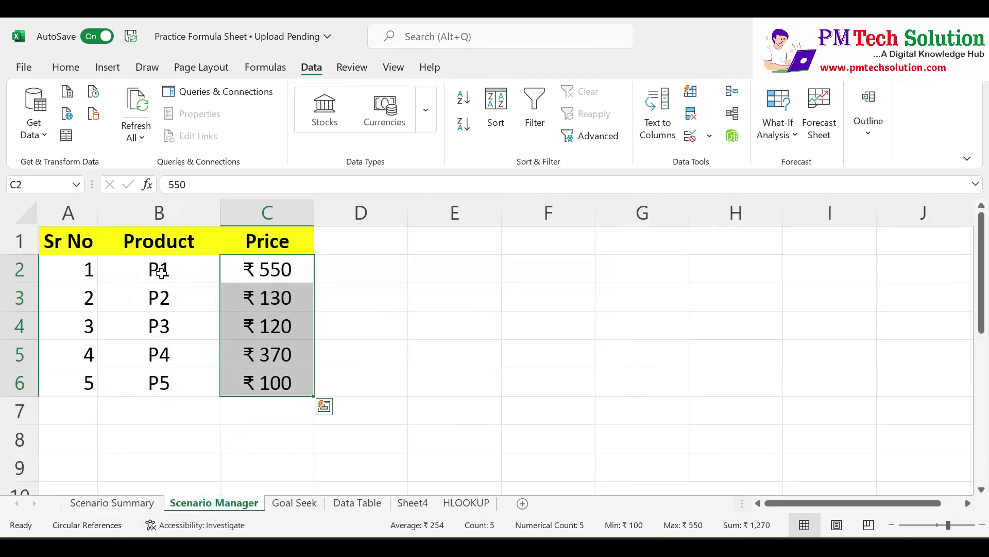
drag(158, 269, 150, 378)
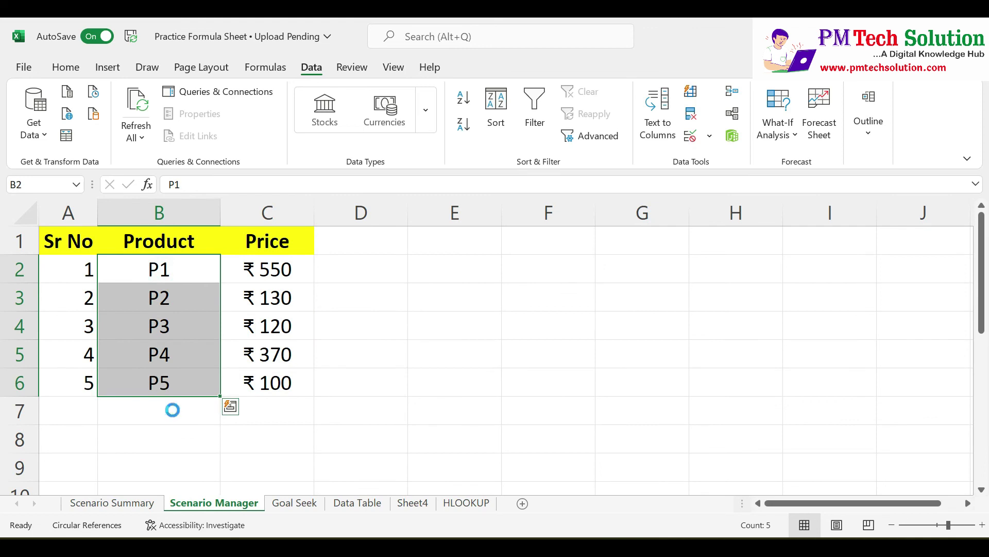
key(ctrl+c)
click(140, 502)
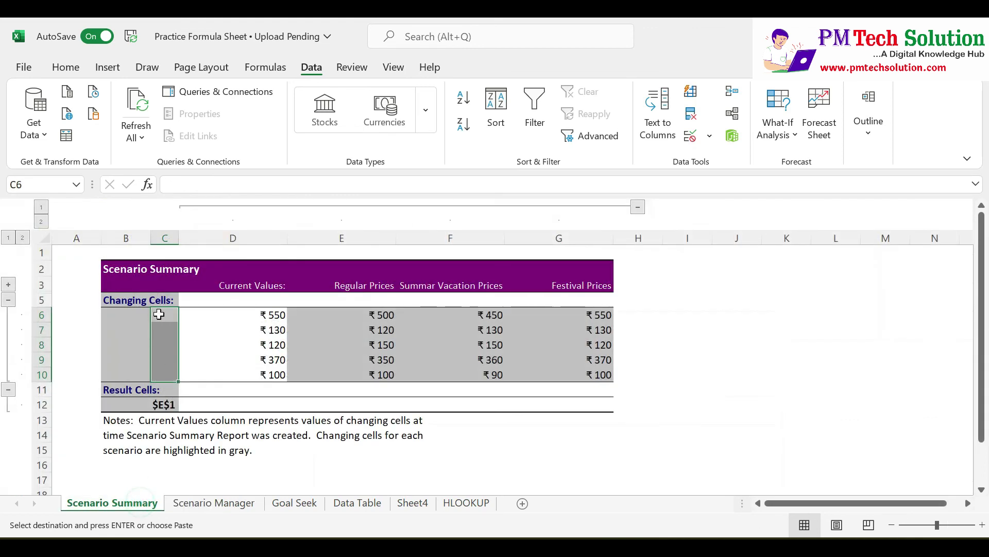
right_click(172, 314)
click(189, 328)
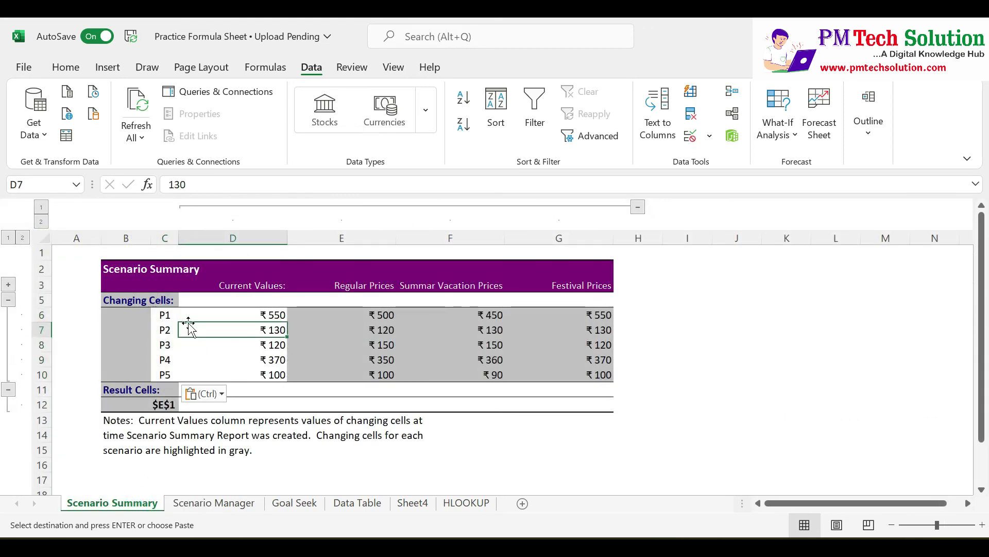
click(166, 315)
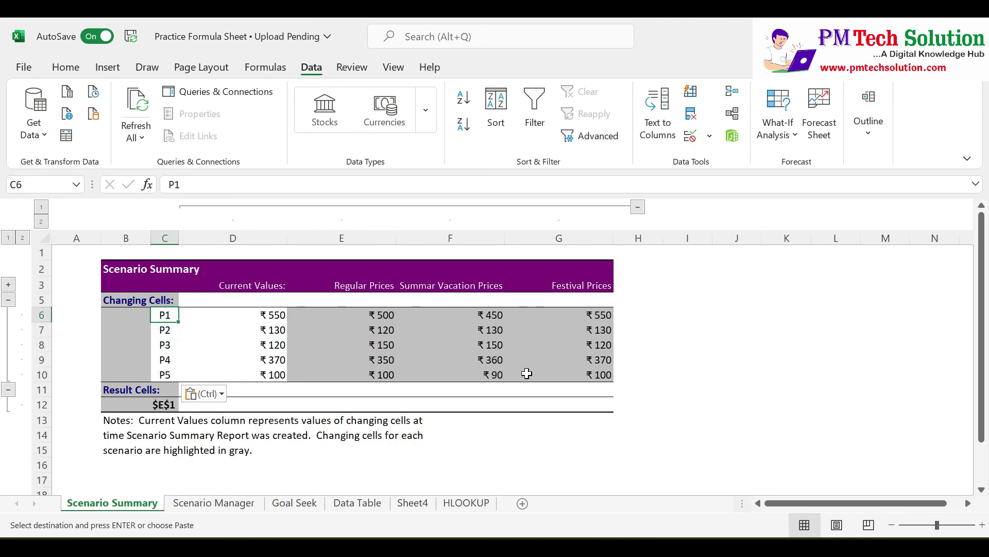
key(ctrl+Page_Down)
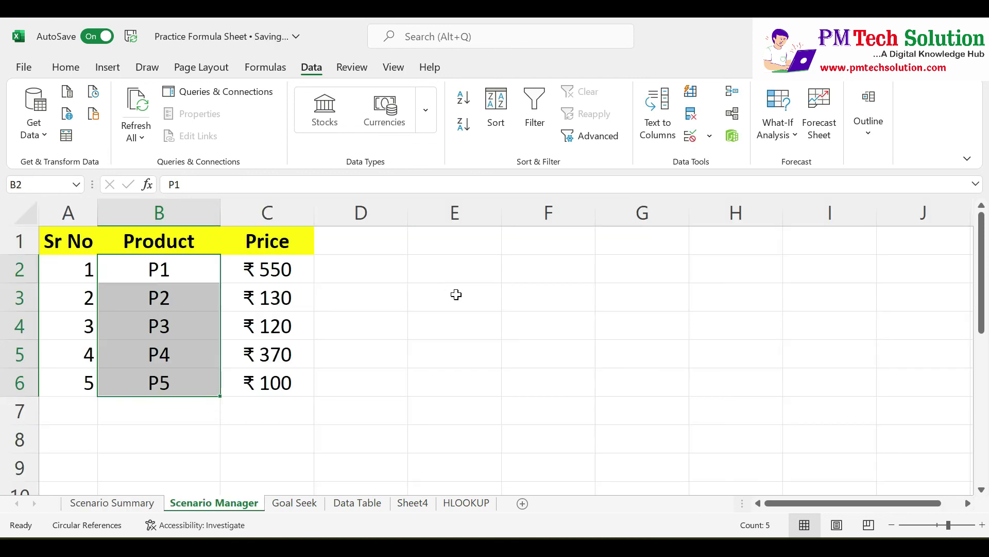